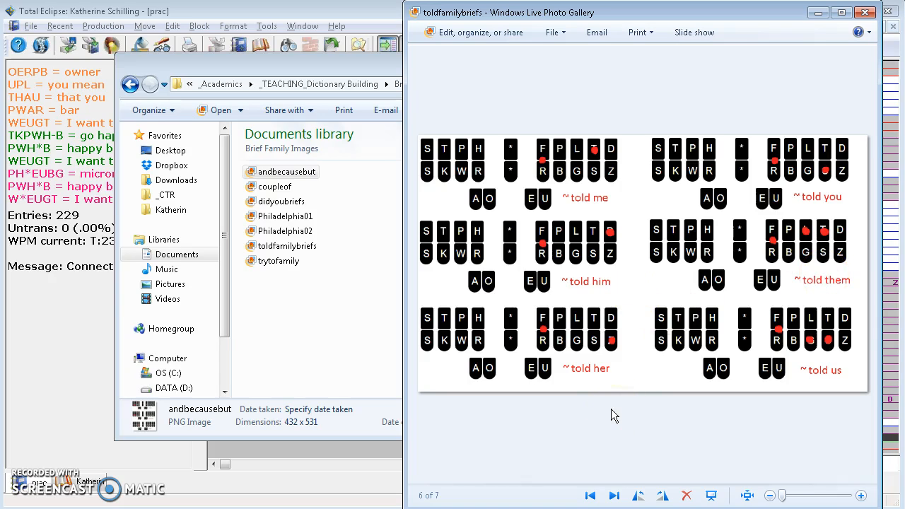
View the trytofamily brief image, close the photo viewer, and minimize the Brief Family Images folder to return to Total Eclipse.
key(Right)
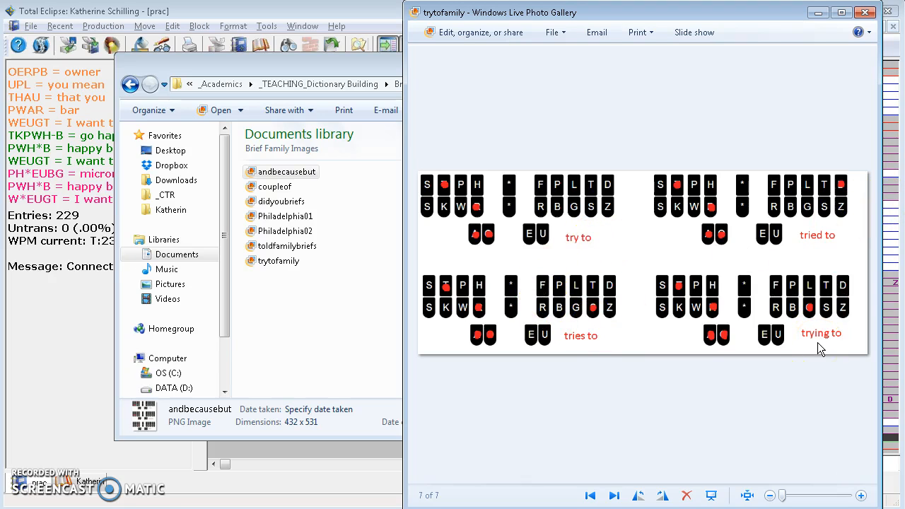
click(865, 13)
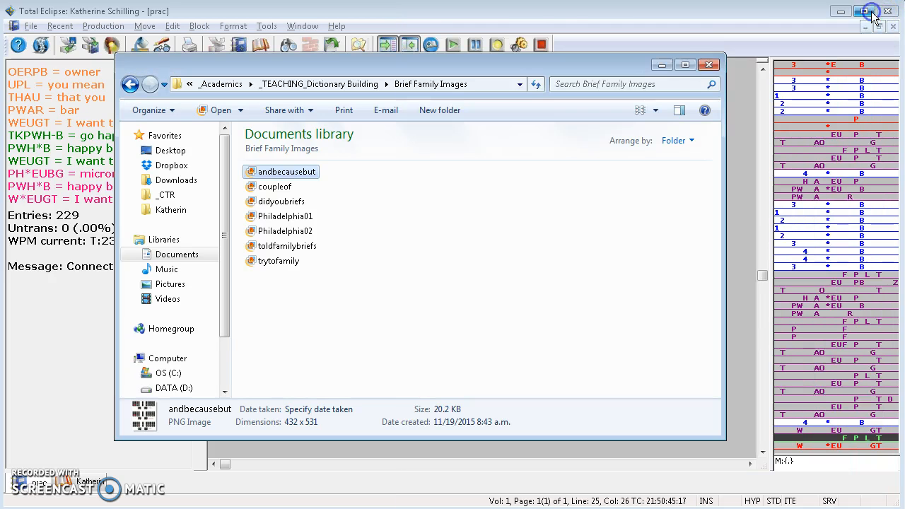
click(655, 67)
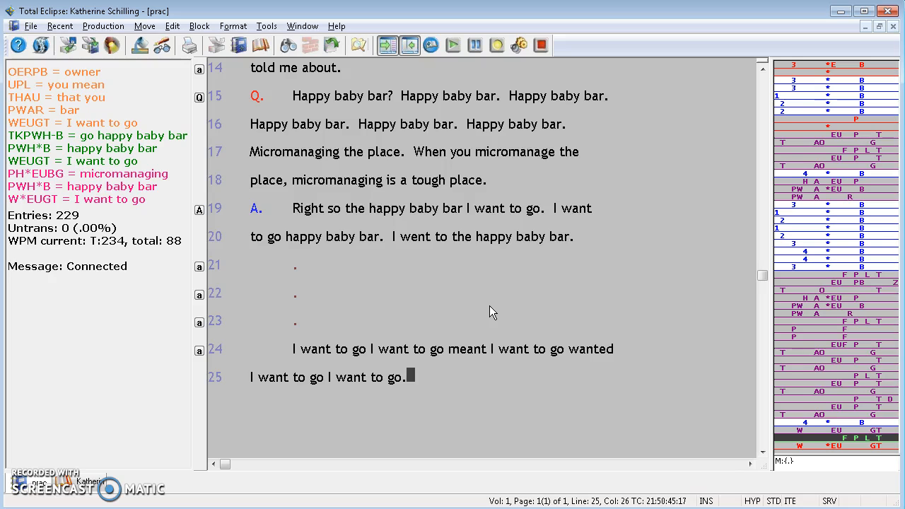
Examine the Auto-brief settings within the Realtime user settings, and close both dialogs without changes.
key(alt+u)
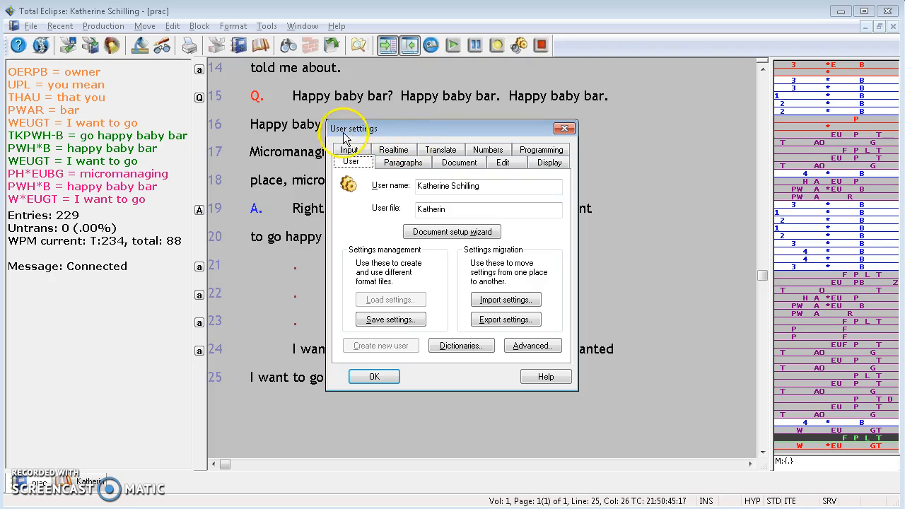
click(393, 150)
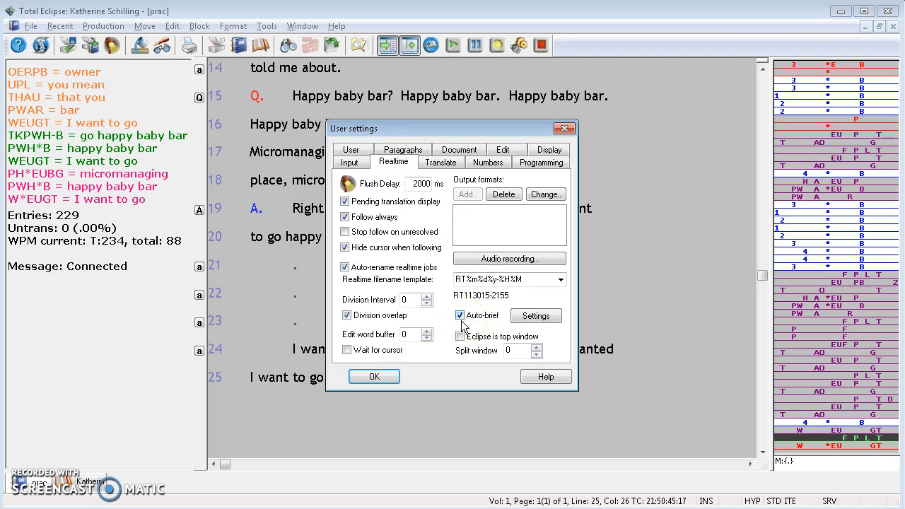
click(523, 318)
click(519, 322)
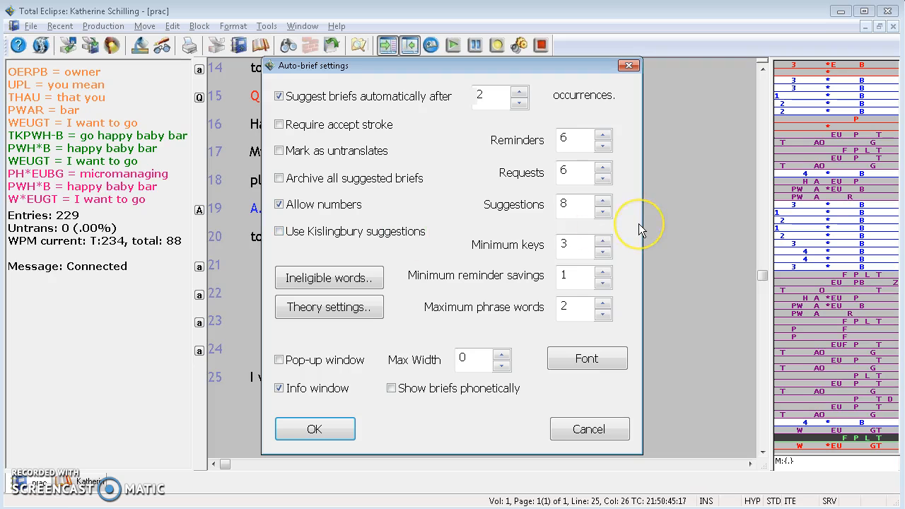
click(628, 66)
click(564, 128)
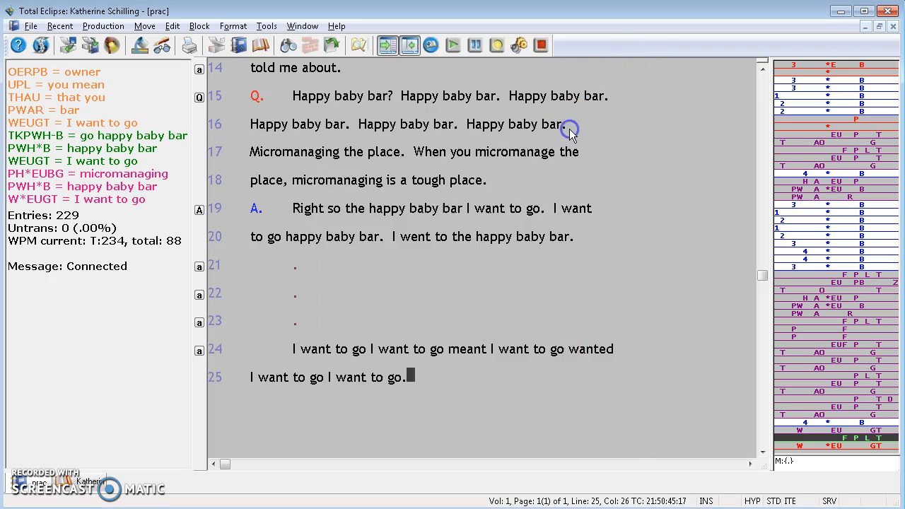
Look through the prac transcript from its early lines to line 25, and place the cursor at the end of the text.
click(474, 181)
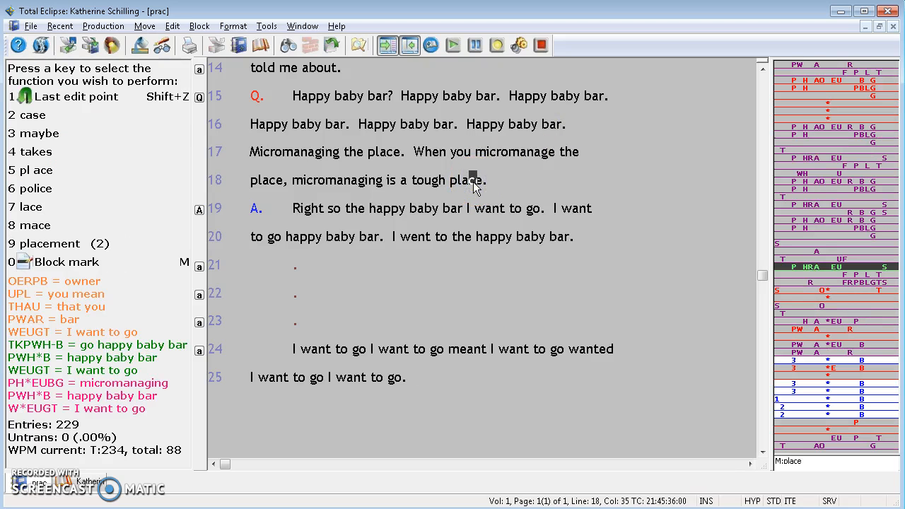
key(Up)
key(Up)
key(Up)
key(Up)
key(Up)
key(Up)
key(Up)
key(Up)
key(Up)
key(Up)
key(Up)
key(Up)
key(Up)
key(Up)
key(Up)
key(Down)
key(Down)
key(Down)
key(Down)
key(Down)
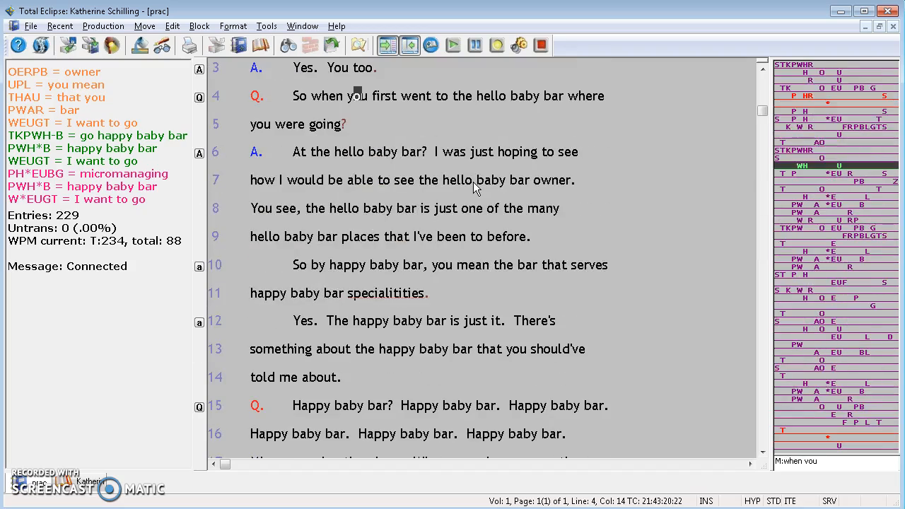
key(Down)
key(Down)
key(Down)
key(Down)
key(Down)
key(Down)
key(Down)
key(Down)
key(Down)
key(Down)
key(Down)
key(Down)
key(Down)
key(Down)
key(Down)
key(Down)
key(Down)
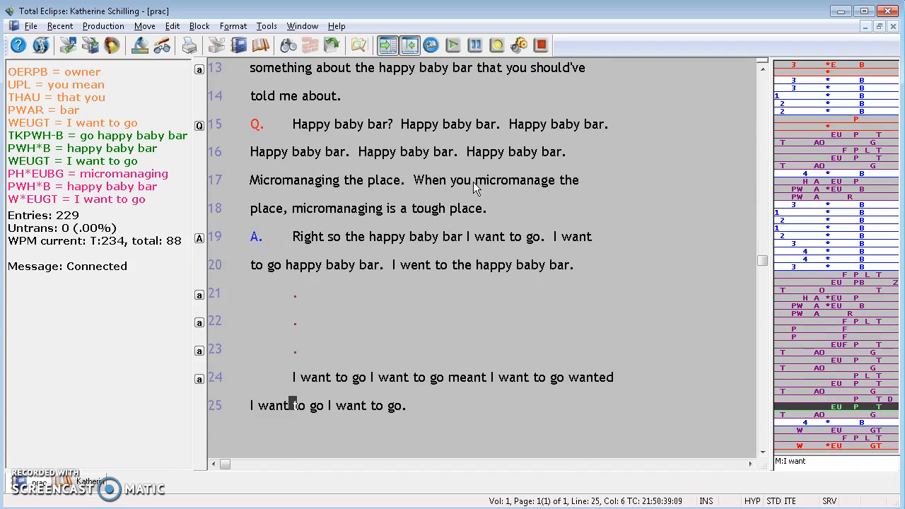
click(352, 286)
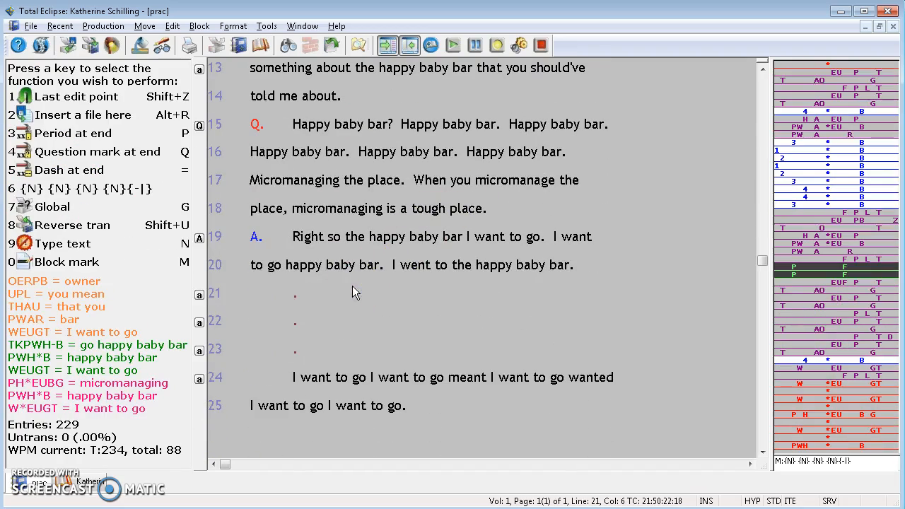
click(422, 404)
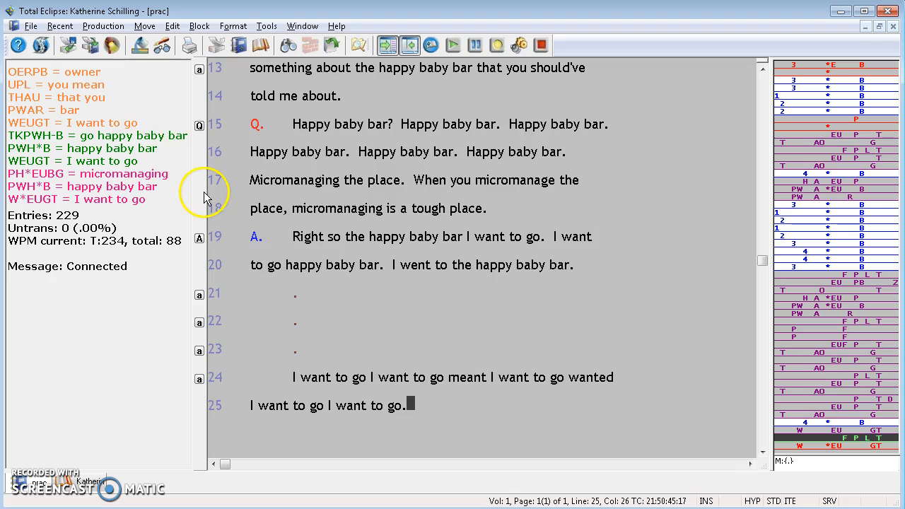
Review the Display color selections for requested, reminder and normal briefs in the user settings, and close the dialog.
key(ctrl+u)
click(539, 160)
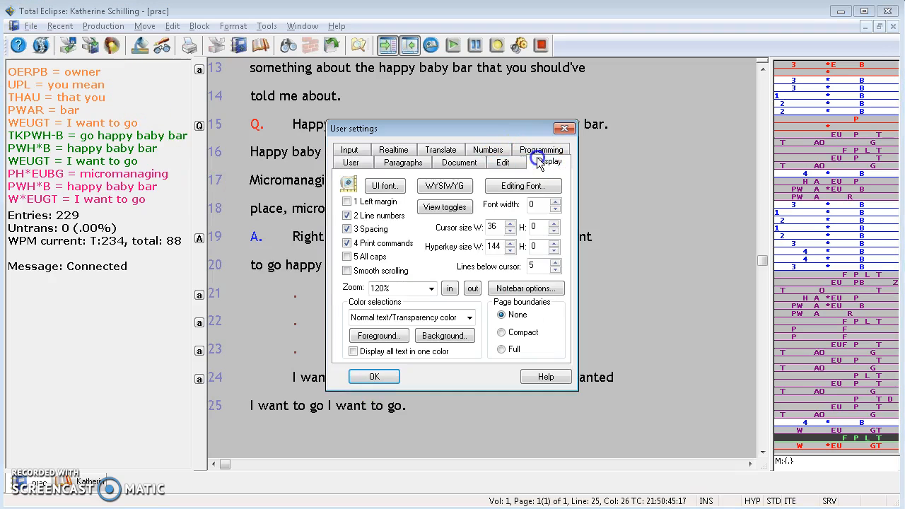
click(446, 318)
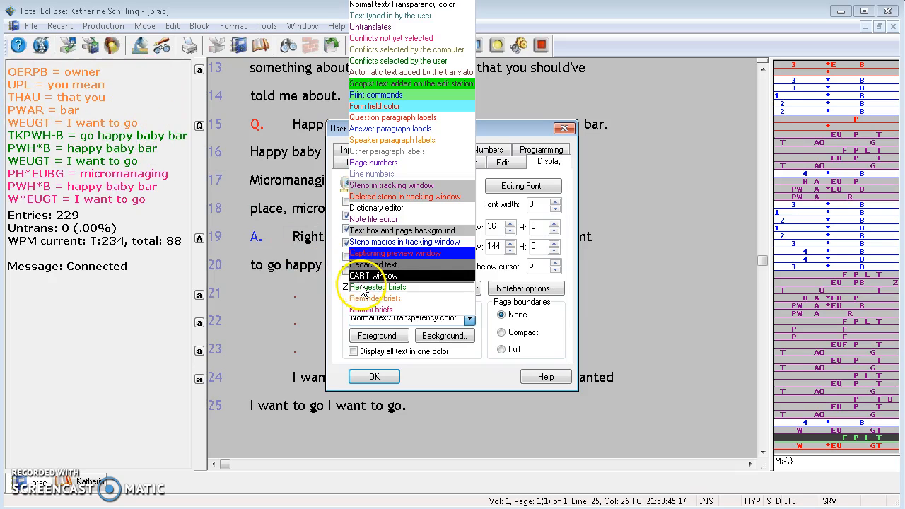
click(411, 289)
click(381, 319)
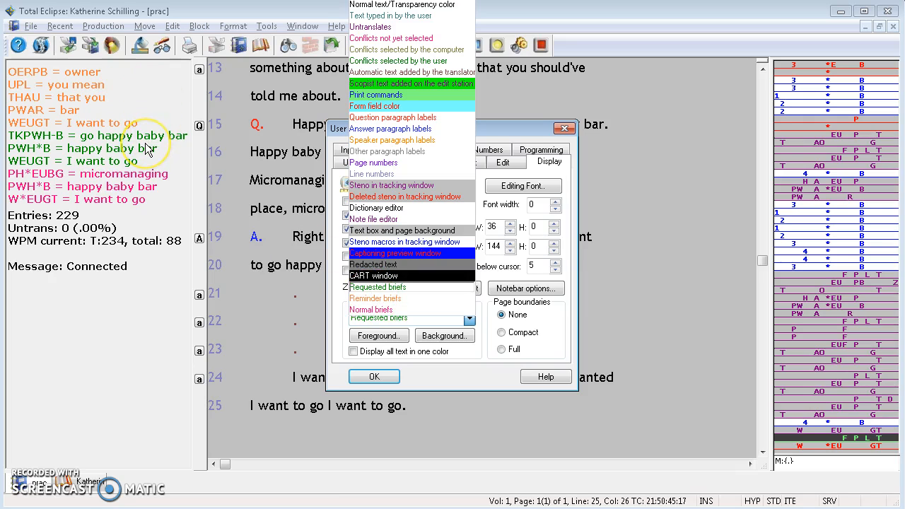
click(368, 380)
click(363, 380)
Switch Auto-brief off and on again in the Realtime user settings, and examine its detailed settings.
key(alt+u)
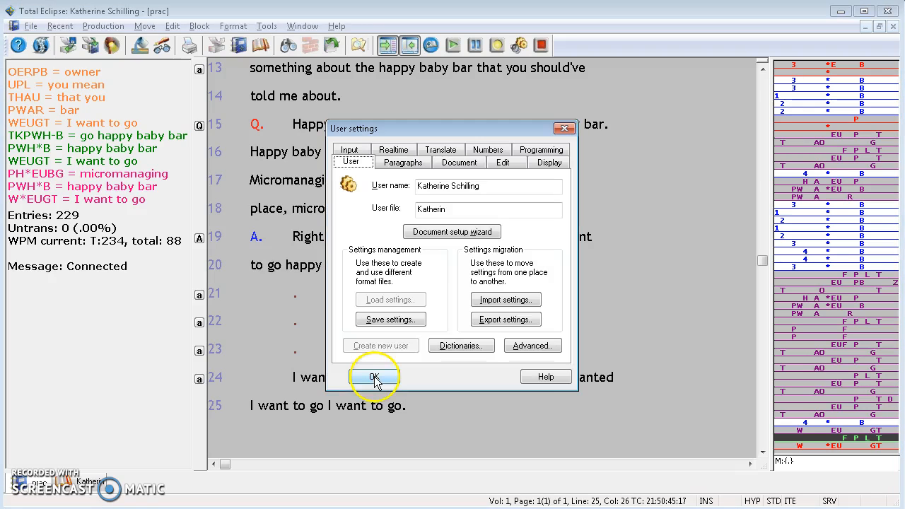
click(395, 151)
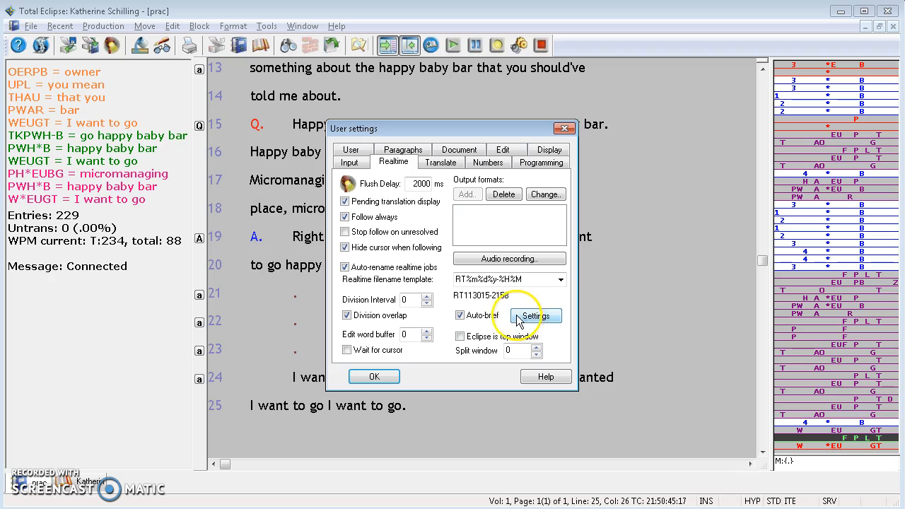
click(461, 315)
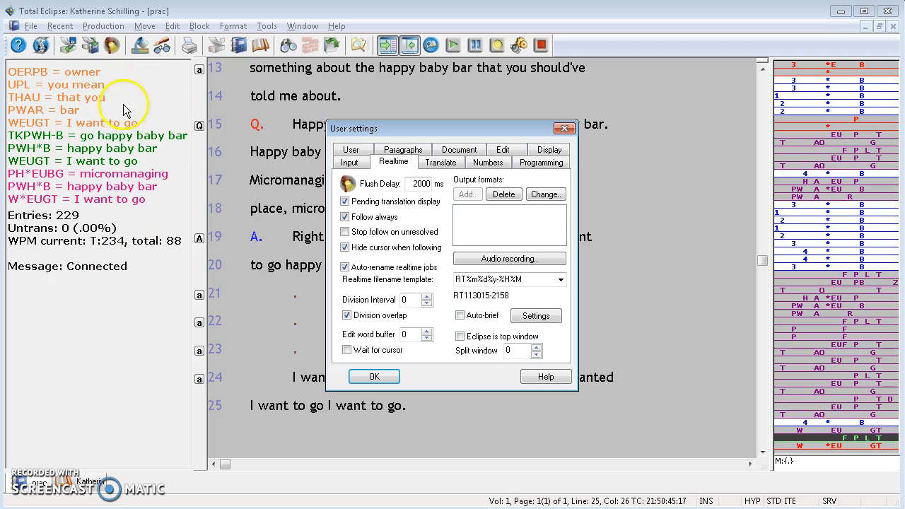
click(460, 315)
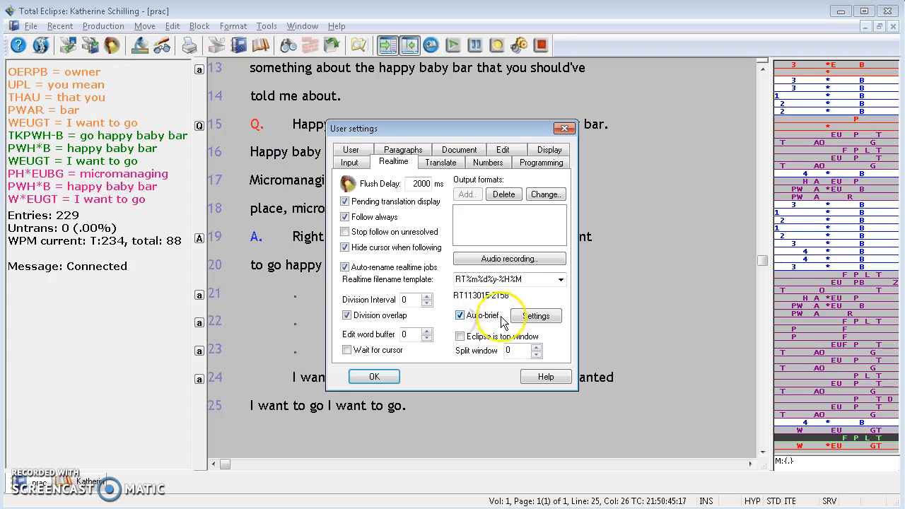
click(535, 316)
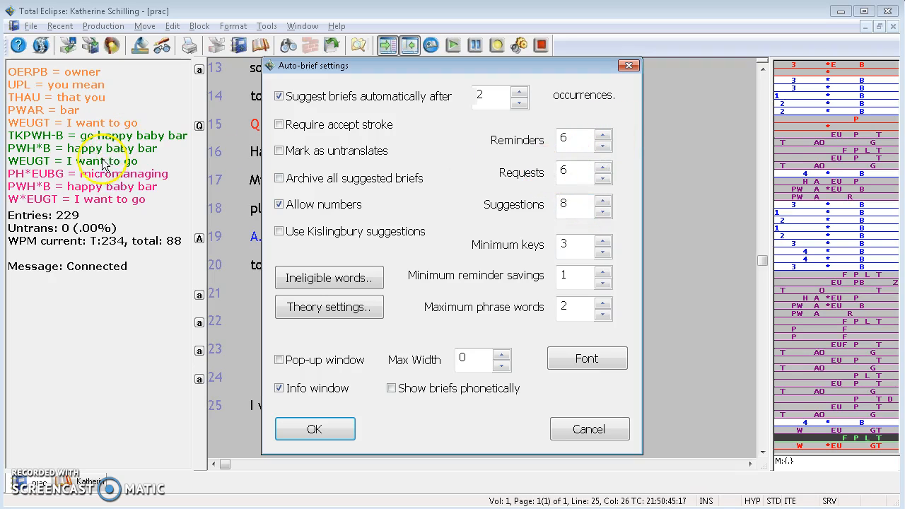
click(254, 131)
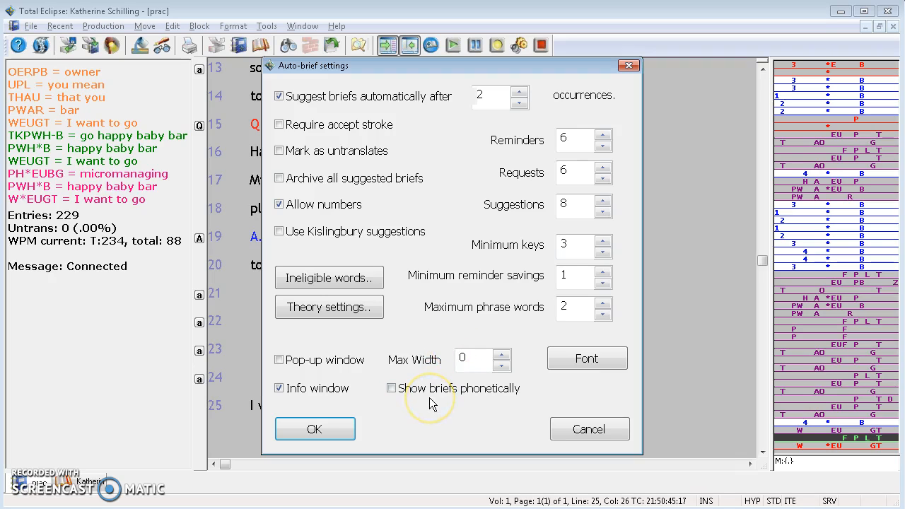
Inspect the auto-brief font options, and cancel both the Font and Auto-brief settings dialogs.
click(565, 362)
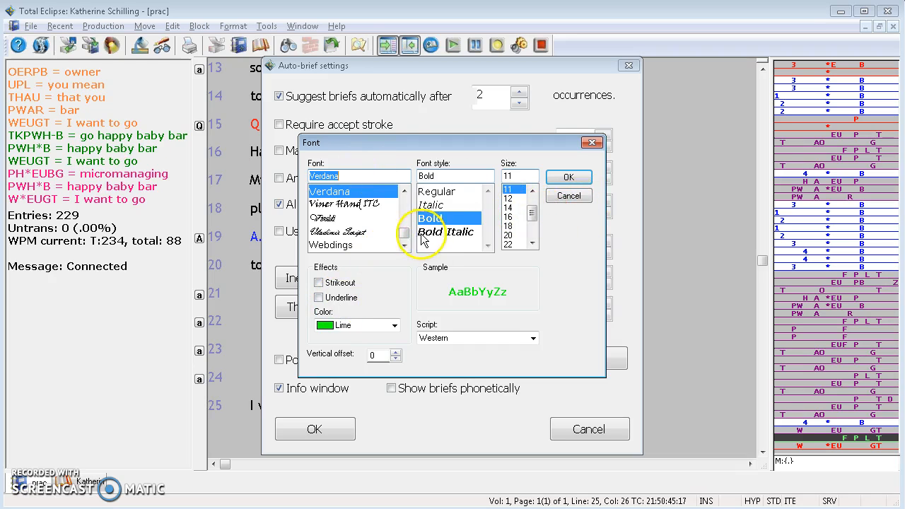
click(569, 197)
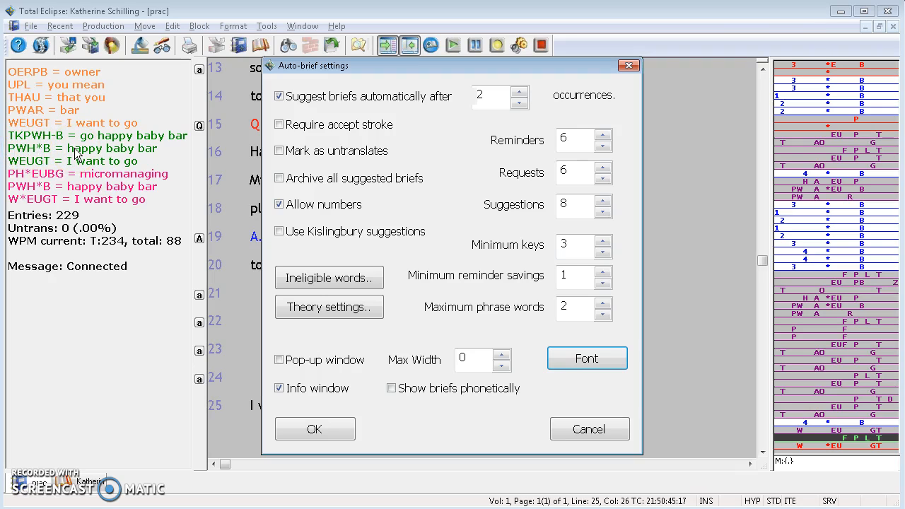
click(567, 426)
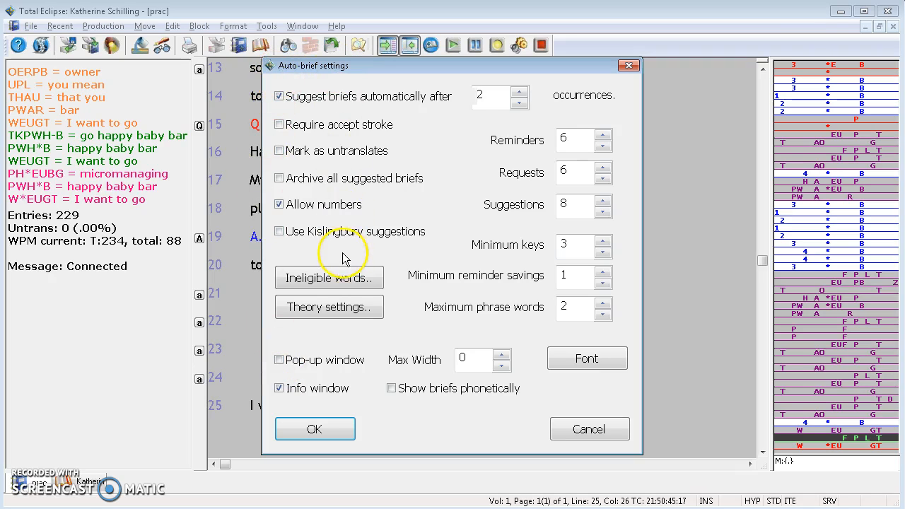
Show the auto-brief steno theory list, move its window clear of the brief list, and examine its first entries.
click(353, 315)
click(248, 177)
drag(246, 105, 322, 94)
click(324, 152)
click(320, 161)
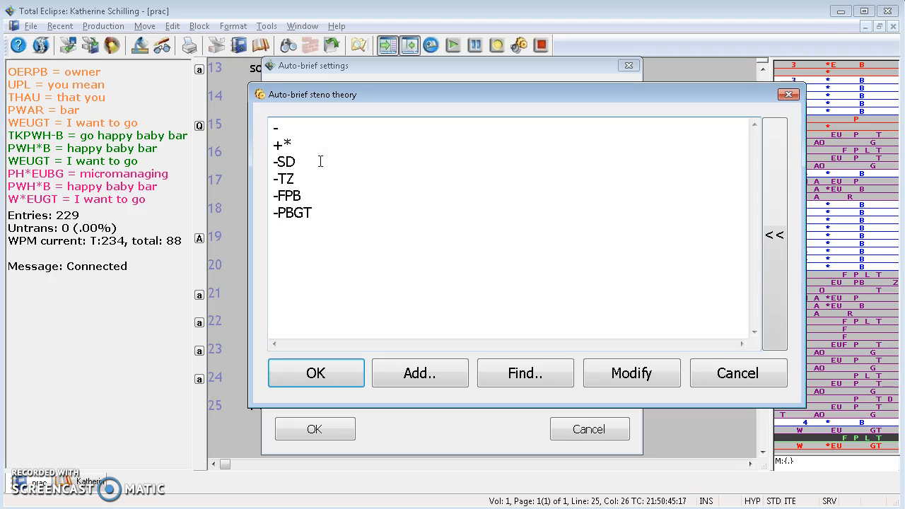
click(318, 157)
click(304, 134)
Try adding A and * to the first line of the steno theory list, deleting each one.
key(Home)
key(Right)
text(A)
key(BackSpace)
text(*)
key(BackSpace)
key(Right)
Review the -SD, -TZ, -FPB and -PBGT entries in the steno theory list, and accept the list.
click(320, 167)
click(290, 162)
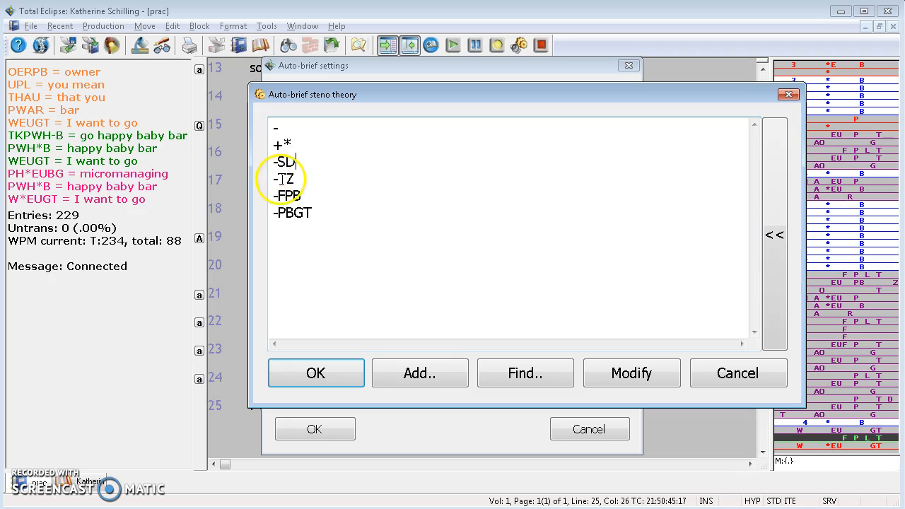
drag(311, 212, 278, 194)
click(323, 200)
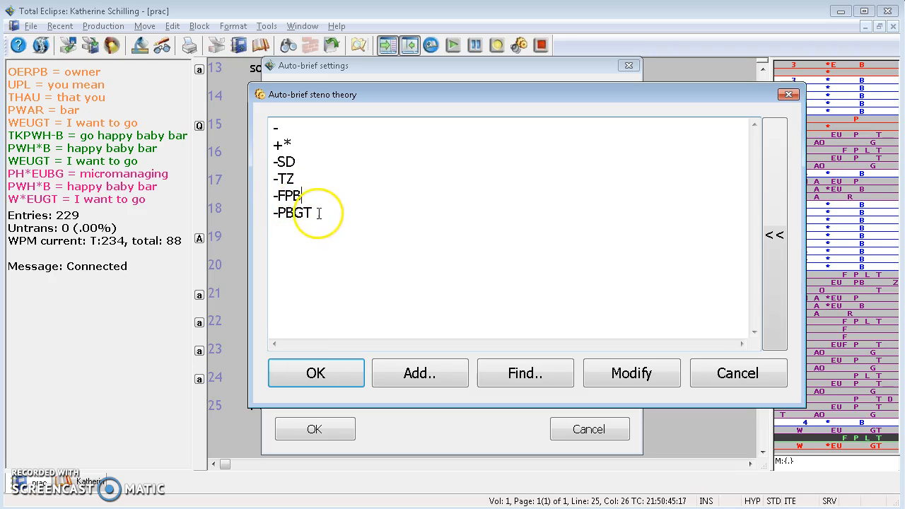
click(316, 372)
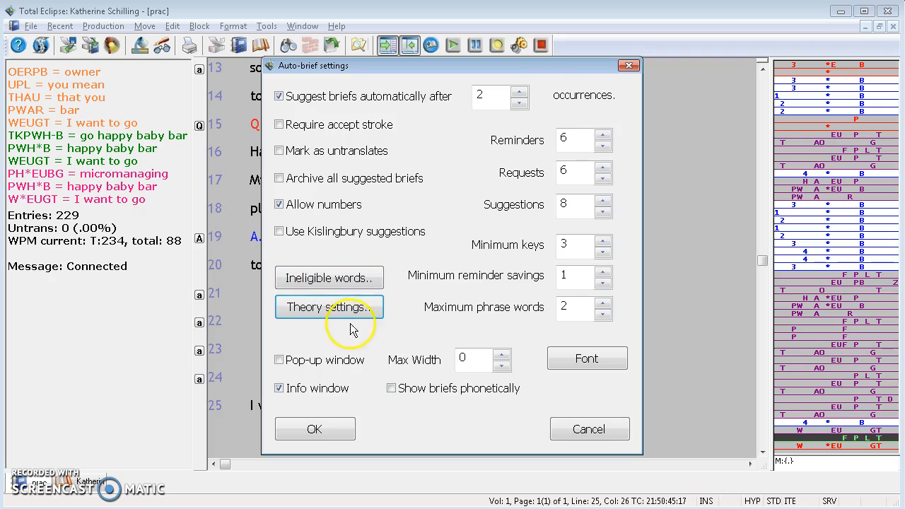
Try a -PH entry at the end of the steno theory list, remove it, and check the list once more before accepting it.
click(333, 307)
click(249, 274)
text(-PH)
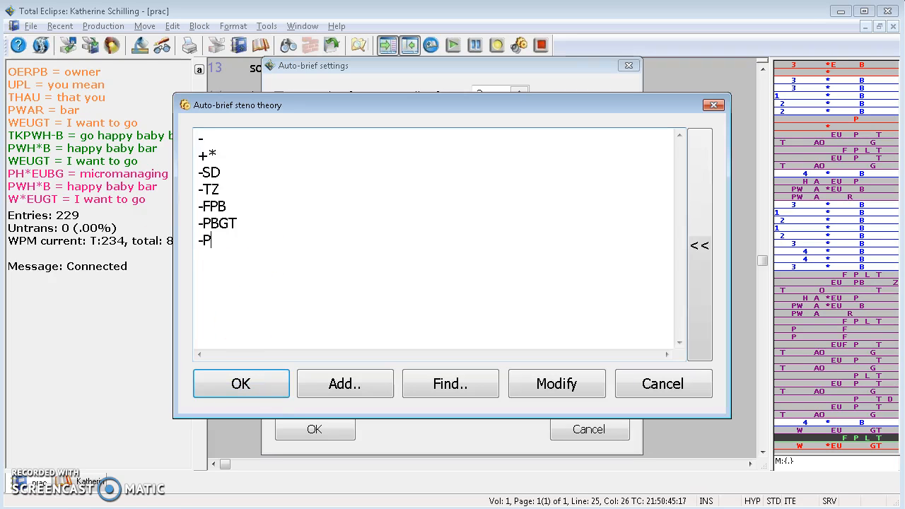
key(BackSpace)
key(BackSpace)
key(BackSpace)
key(BackSpace)
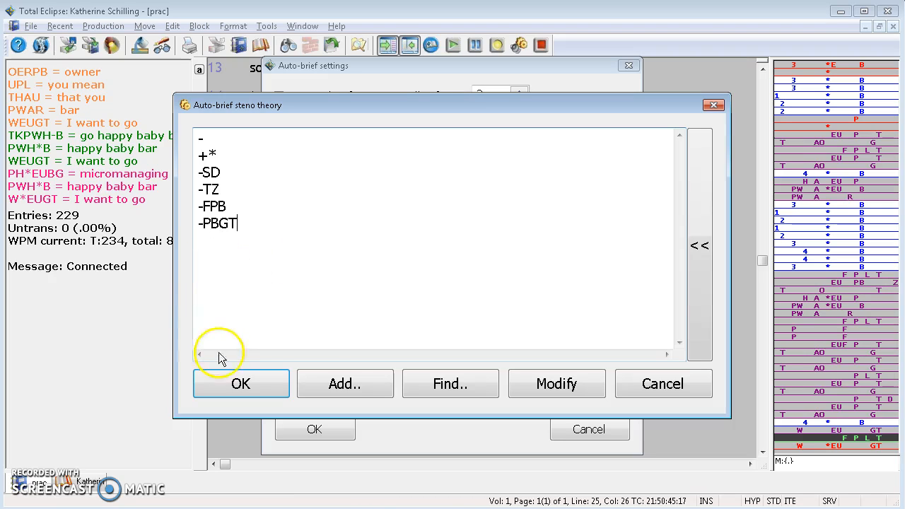
click(225, 382)
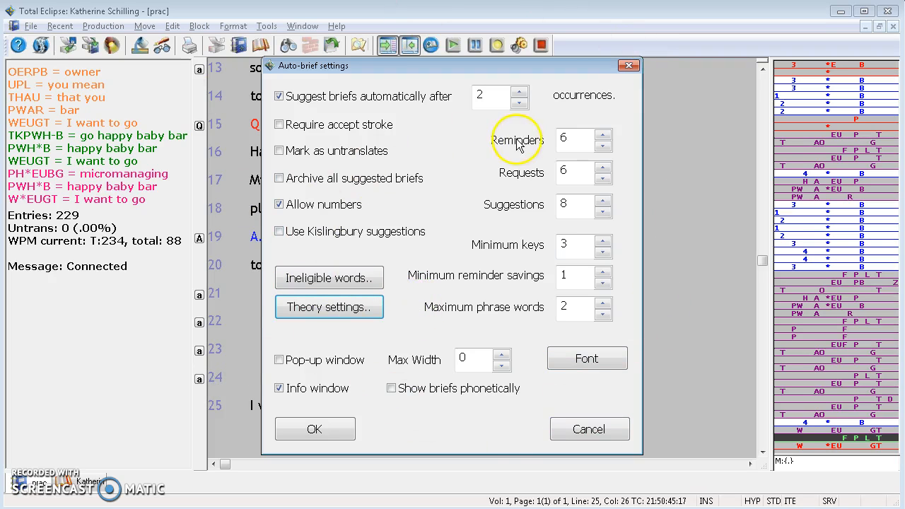
click(348, 313)
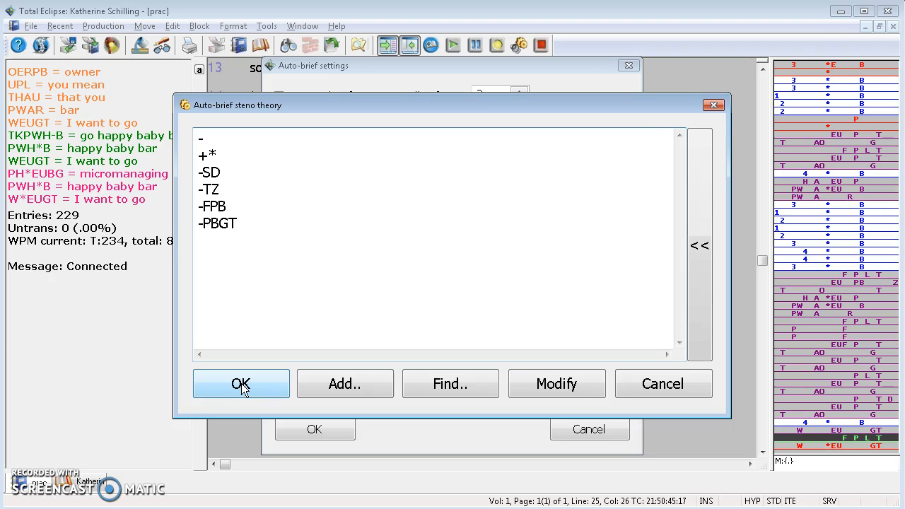
click(241, 389)
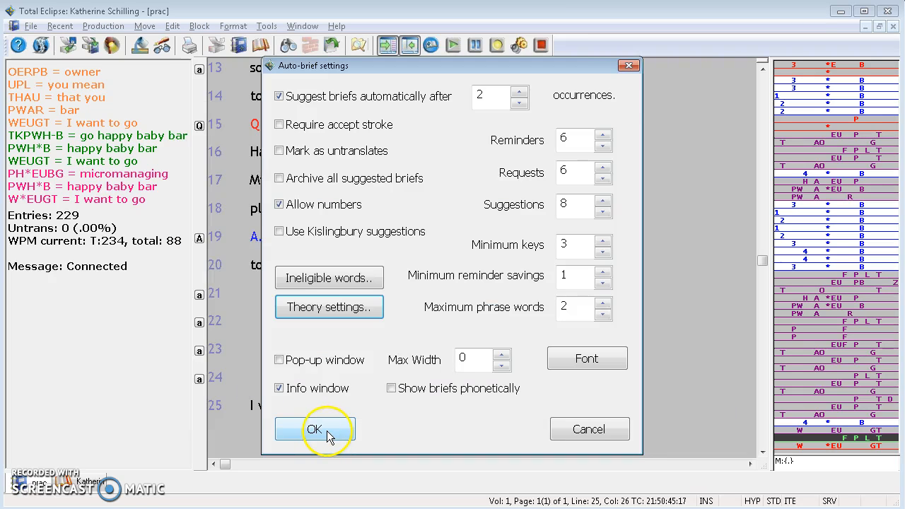